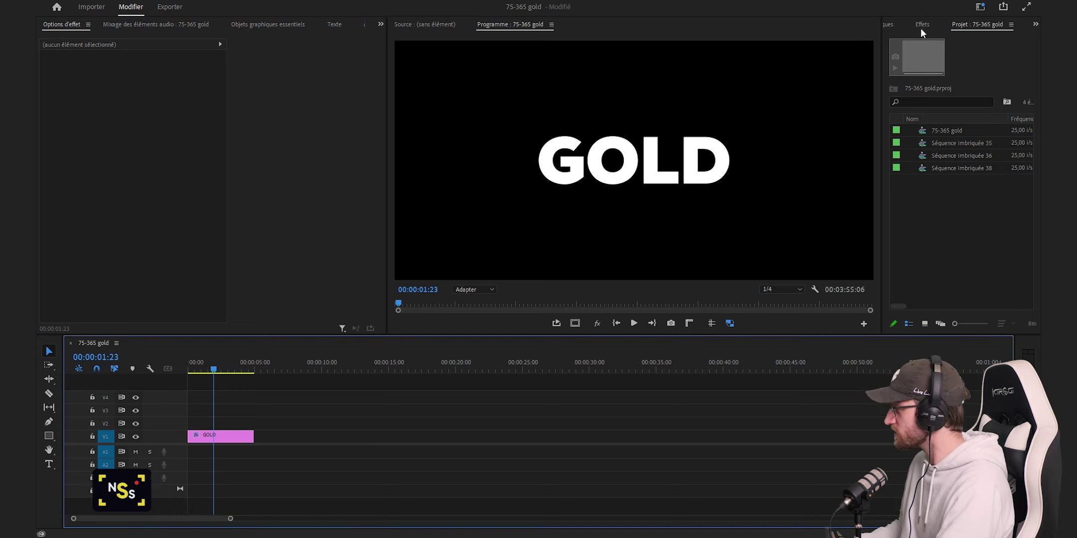
Filter the Effects panel by 'dégradé' and drop Dégradé 4 couleurs onto the GOLD clip.
{"action": "left_click", "coordinate": [920, 29]}
{"action": "left_click", "coordinate": [923, 38]}
{"action": "type", "text": "dégradé"}
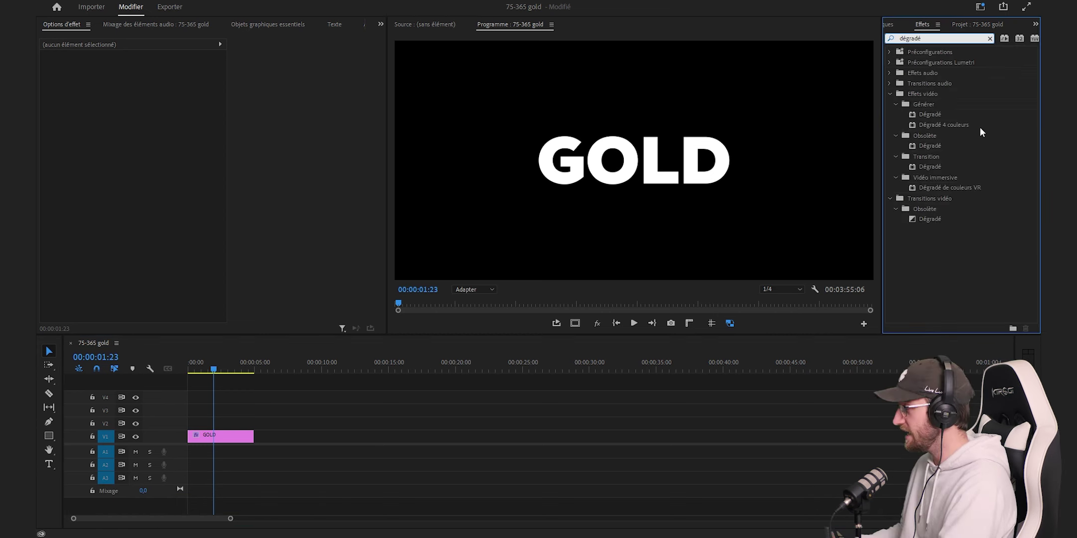
{"action": "left_click", "coordinate": [960, 125]}
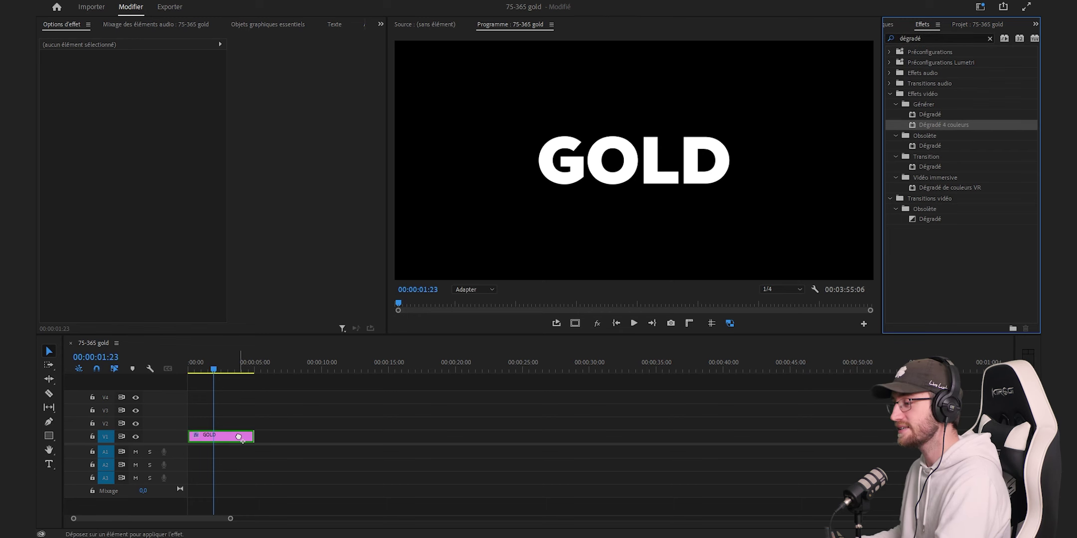
{"action": "left_click_drag", "start_coordinate": [546, 401], "coordinate": [224, 436]}
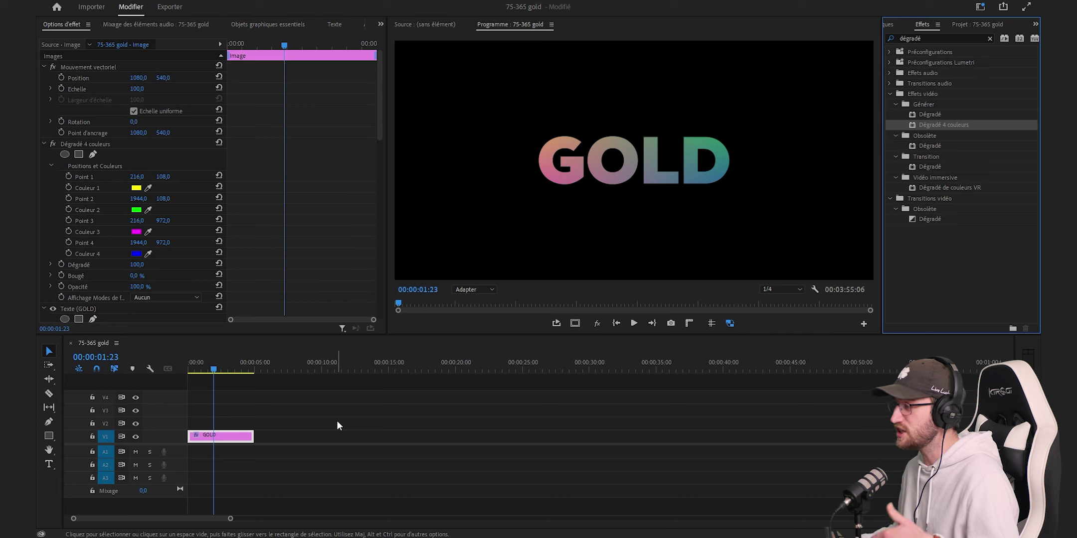
{"action": "left_click", "coordinate": [338, 422]}
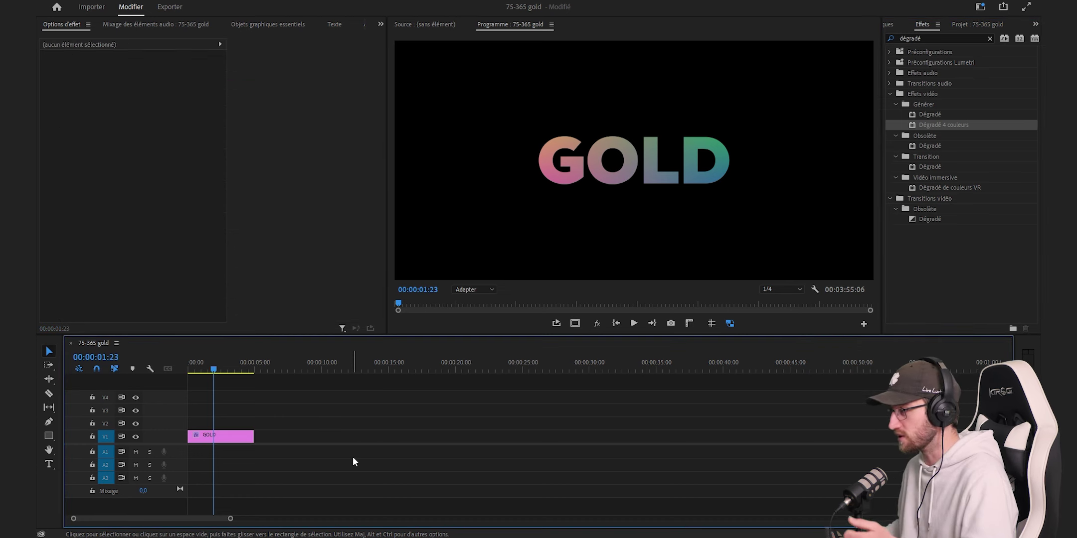
{"action": "left_click", "coordinate": [222, 437]}
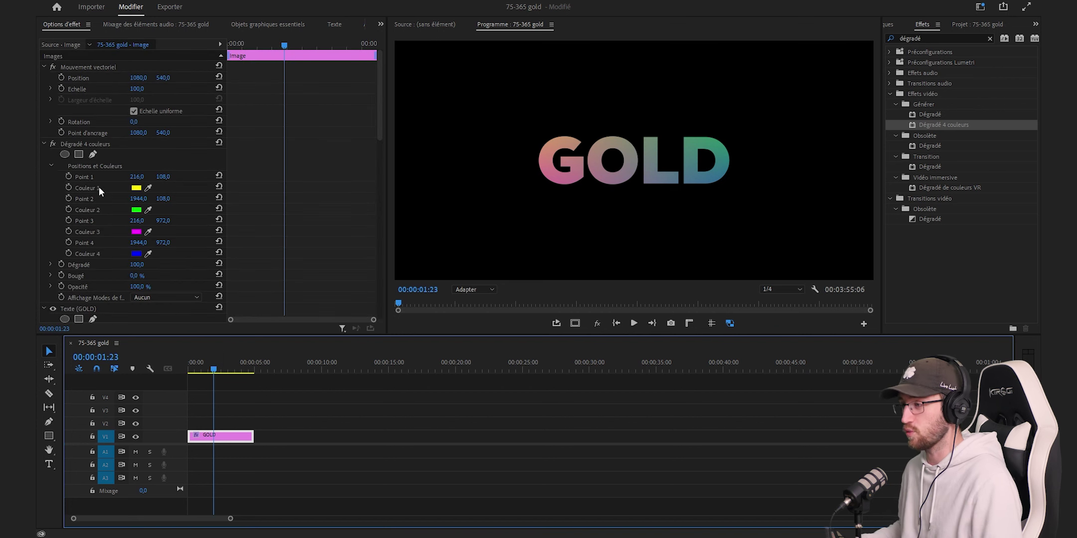
Set gradient Couleur 1 to CA9125 and Couleur 2 to F2D778.
{"action": "left_click", "coordinate": [136, 188]}
{"action": "type", "text": "c"}
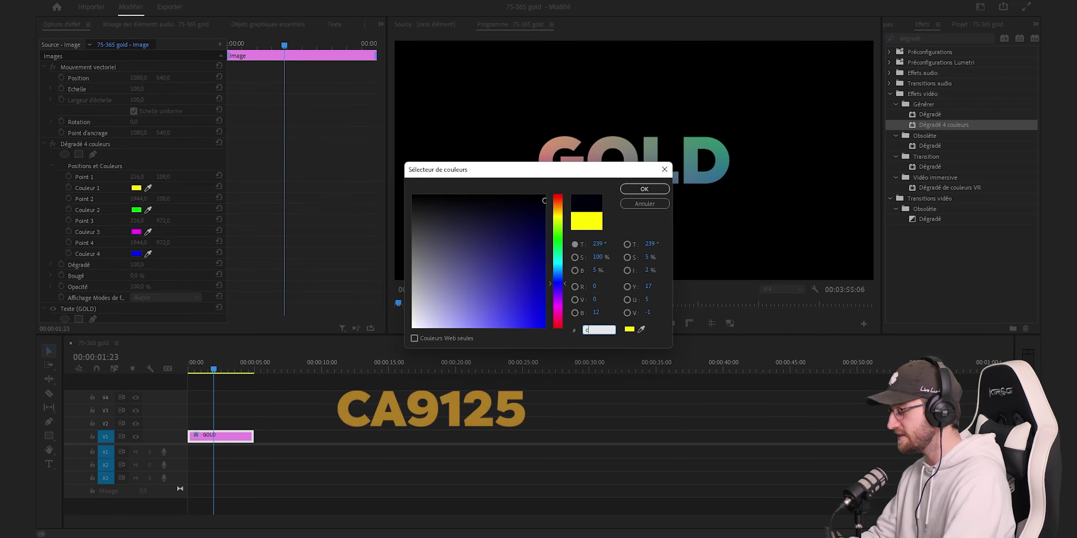
{"action": "type", "text": "a9125"}
{"action": "key", "text": "Return"}
{"action": "left_click", "coordinate": [136, 210]}
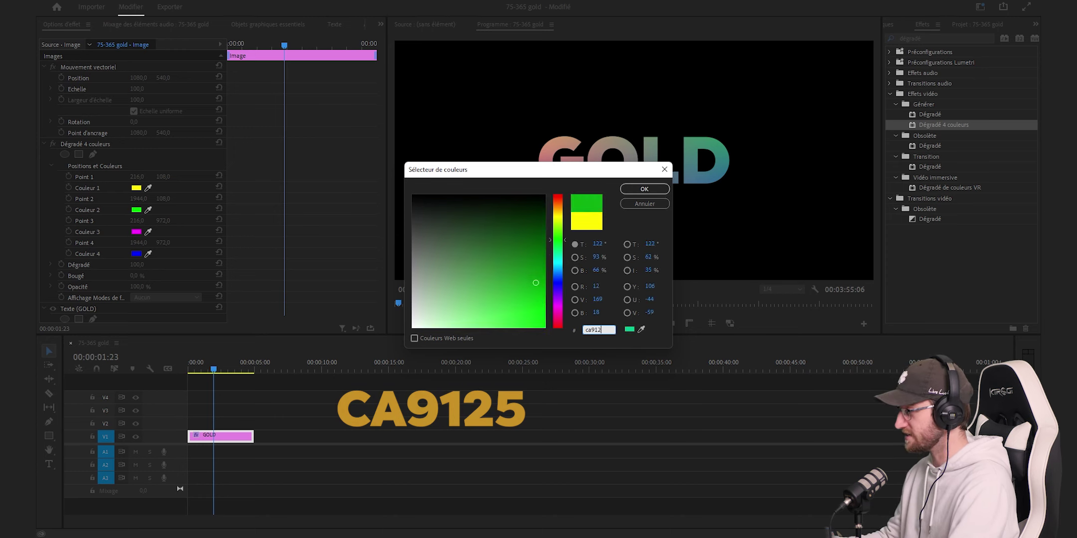
{"action": "type", "text": "f2d"}
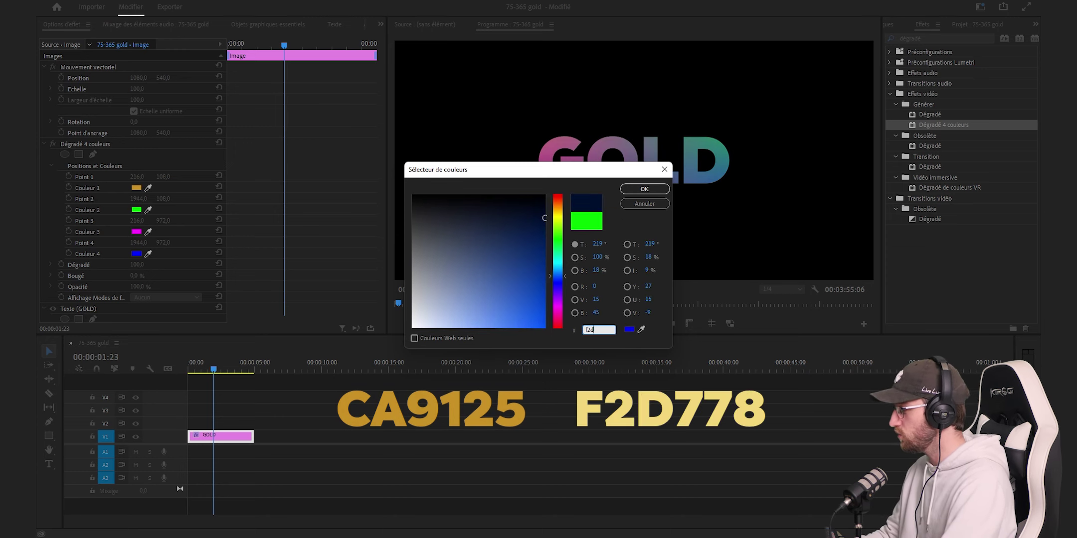
{"action": "type", "text": "78"}
{"action": "key", "text": "Return"}
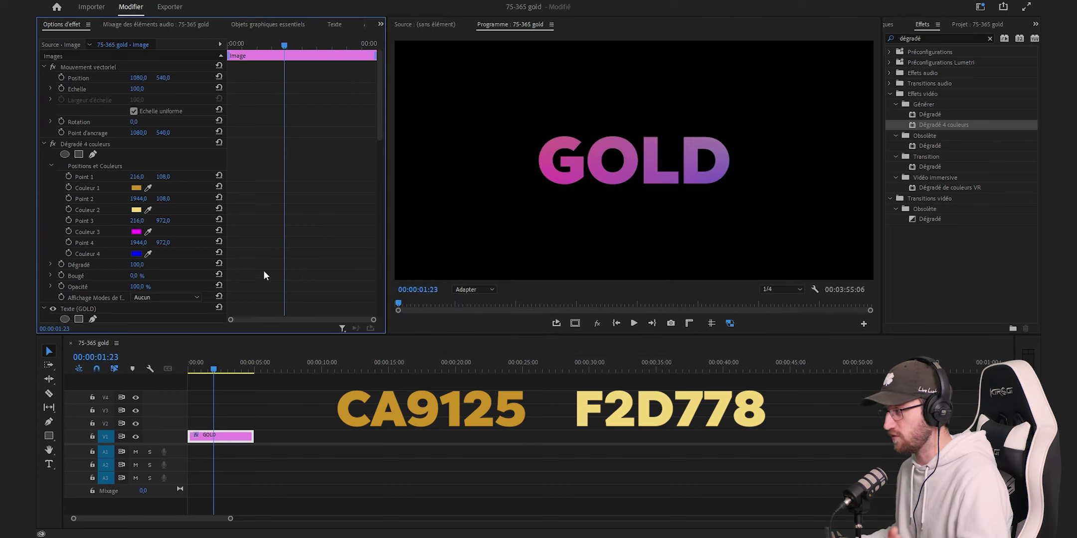
Set gradient Couleur 3 to ECC67A and Couleur 4 to CC9C43.
{"action": "left_click", "coordinate": [136, 232]}
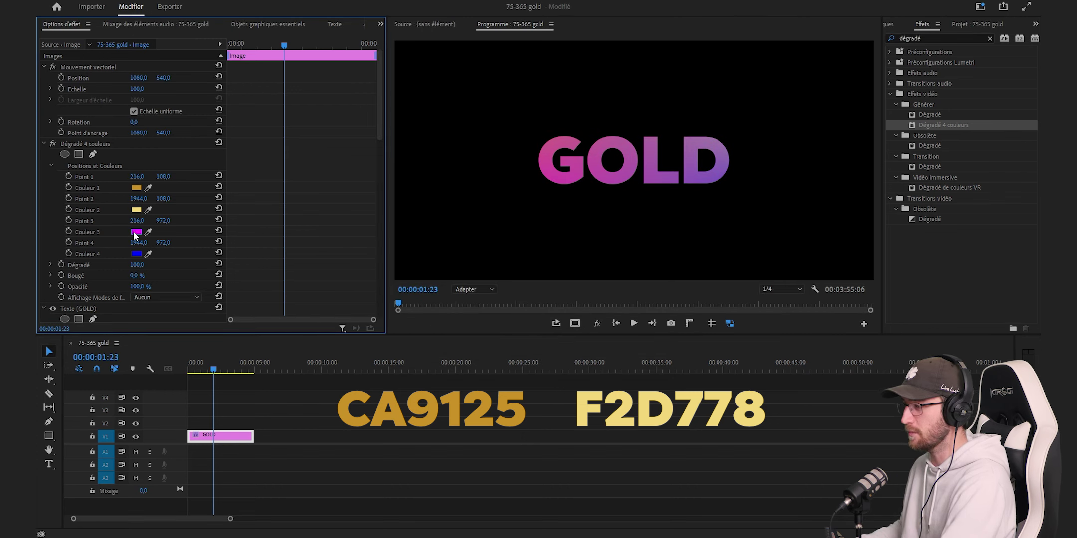
{"action": "type", "text": "ec"}
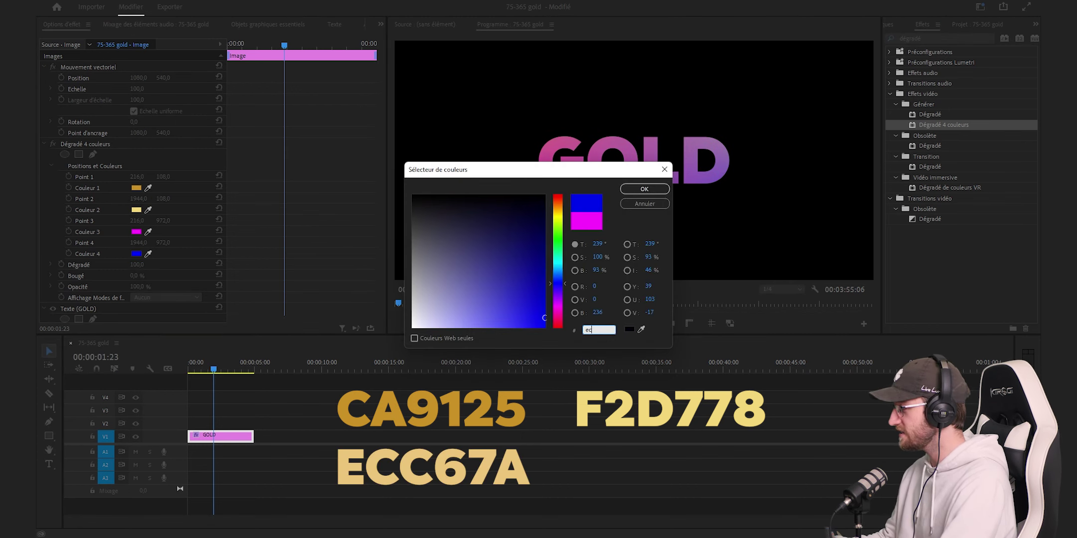
{"action": "type", "text": "c67a"}
{"action": "key", "text": "Return"}
{"action": "left_click", "coordinate": [136, 254]}
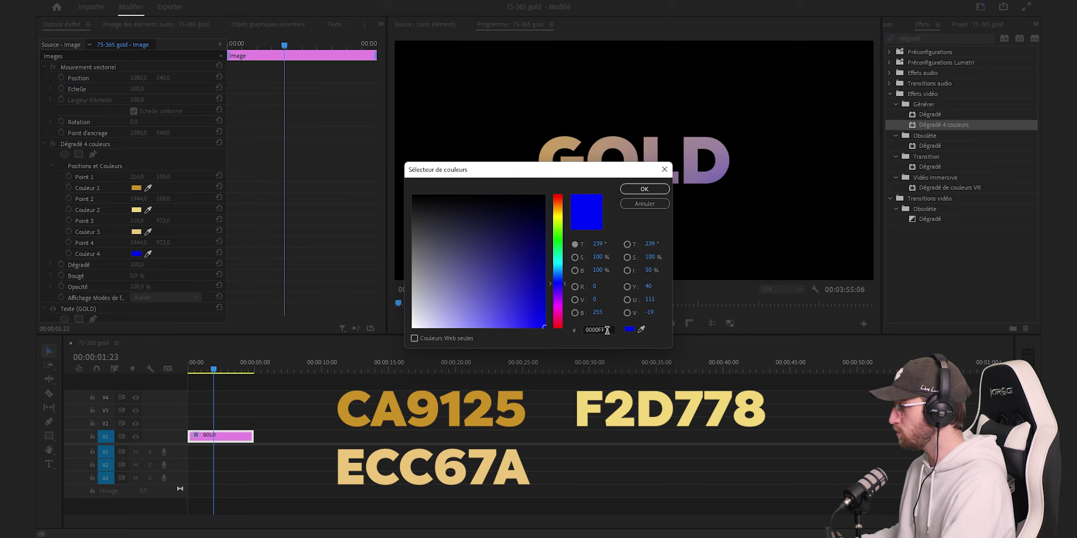
{"action": "type", "text": "cc9"}
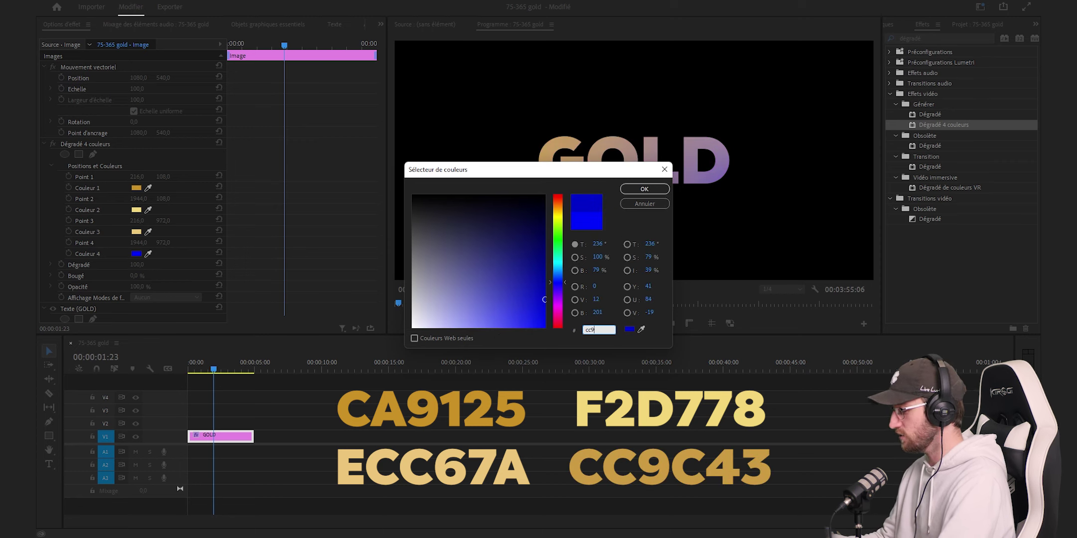
{"action": "type", "text": "c43"}
{"action": "key", "text": "Return"}
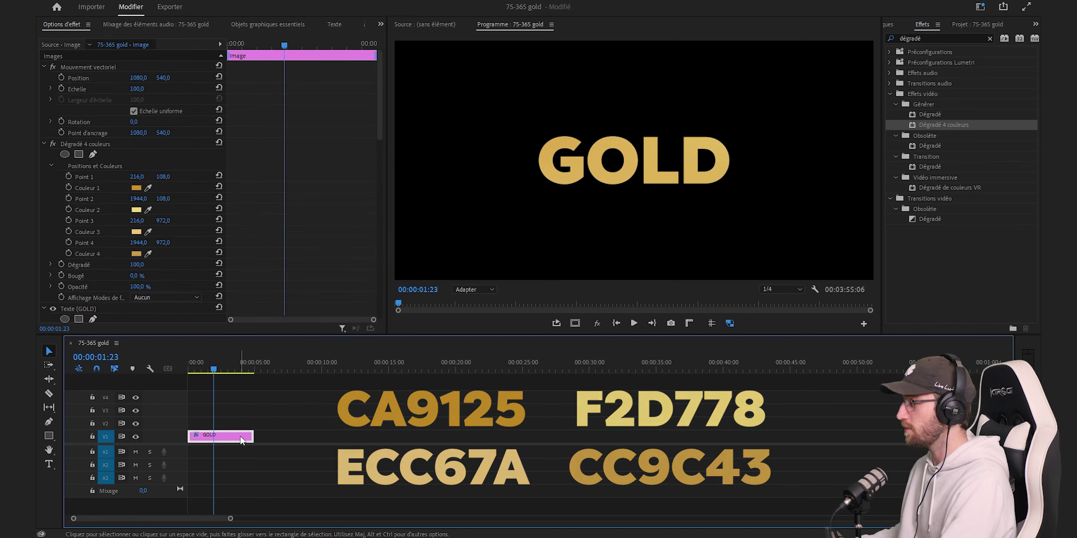
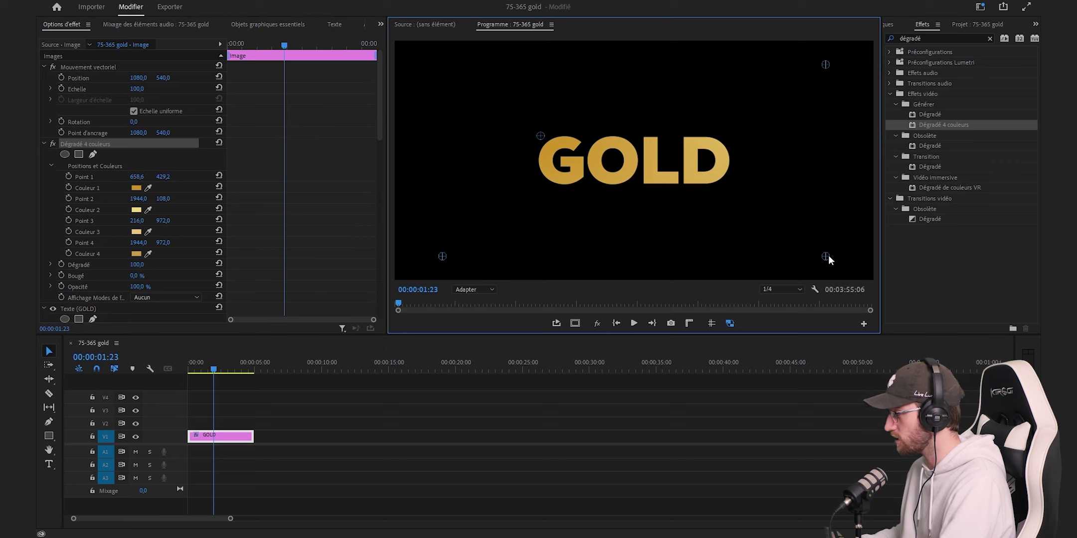
Drag gradient Point 4 and Point 2 in tight around the GOLD lettering, then reselect the clip.
{"action": "left_click_drag", "start_coordinate": [826, 255], "coordinate": [728, 190]}
{"action": "left_click_drag", "start_coordinate": [828, 65], "coordinate": [698, 123]}
{"action": "left_click", "coordinate": [266, 425]}
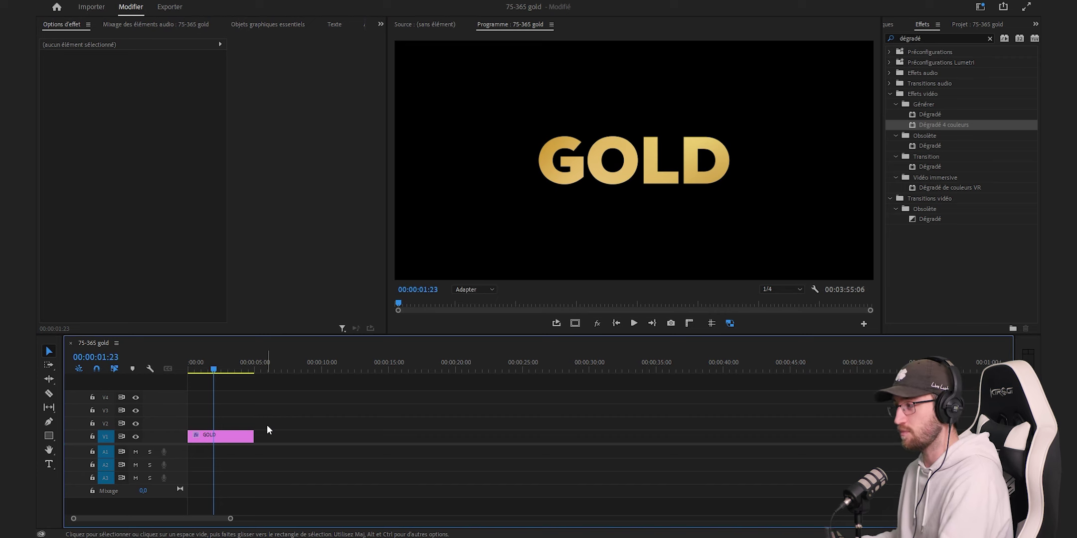
{"action": "left_click", "coordinate": [240, 436]}
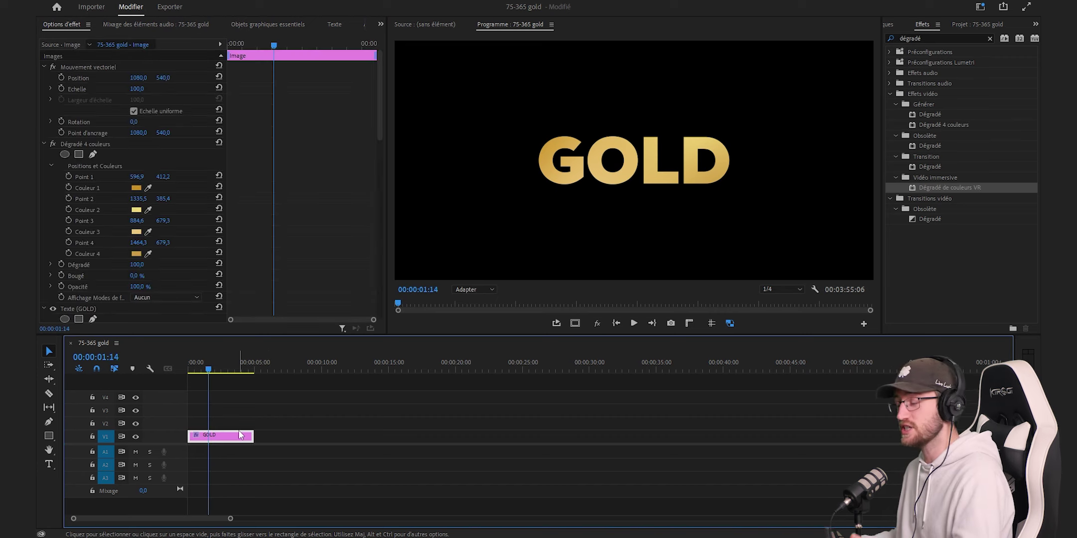
Alt-drag a copy of the GOLD clip from V1 onto V2 and select the copy.
{"action": "left_click_drag", "start_coordinate": [238, 437], "coordinate": [237, 424], "text": "alt"}
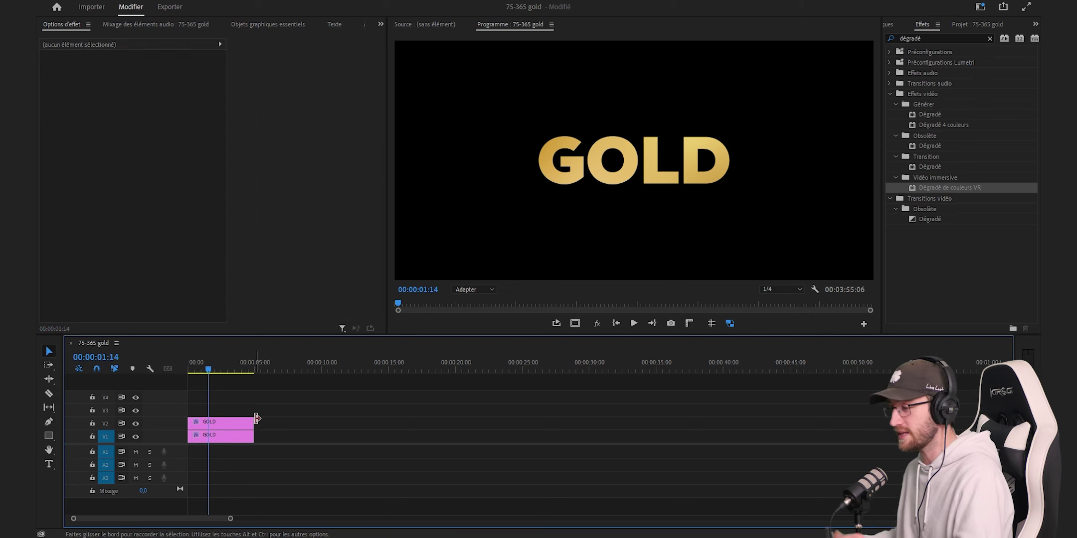
{"action": "left_click", "coordinate": [232, 423]}
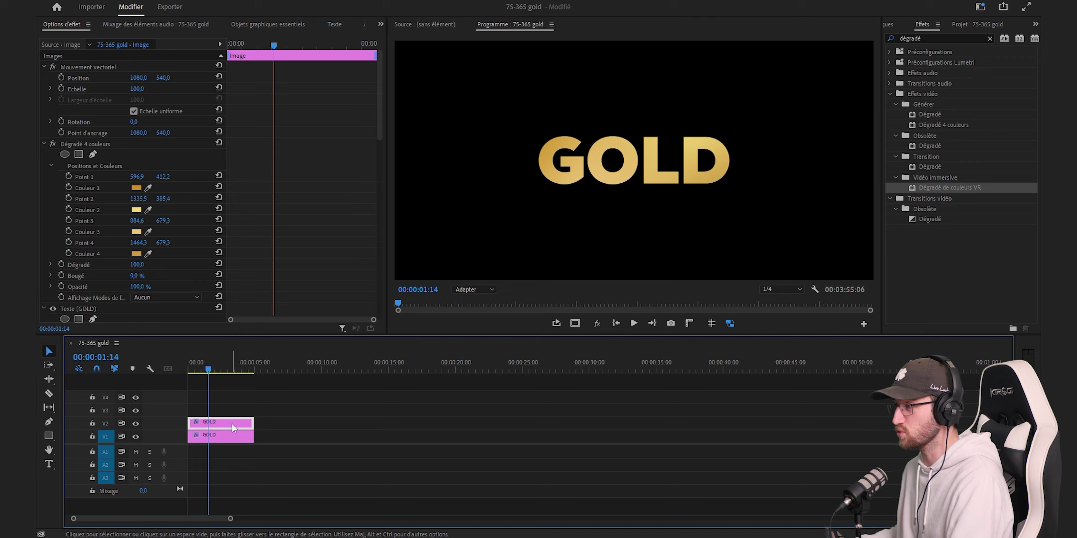
{"action": "key", "text": "shift+7"}
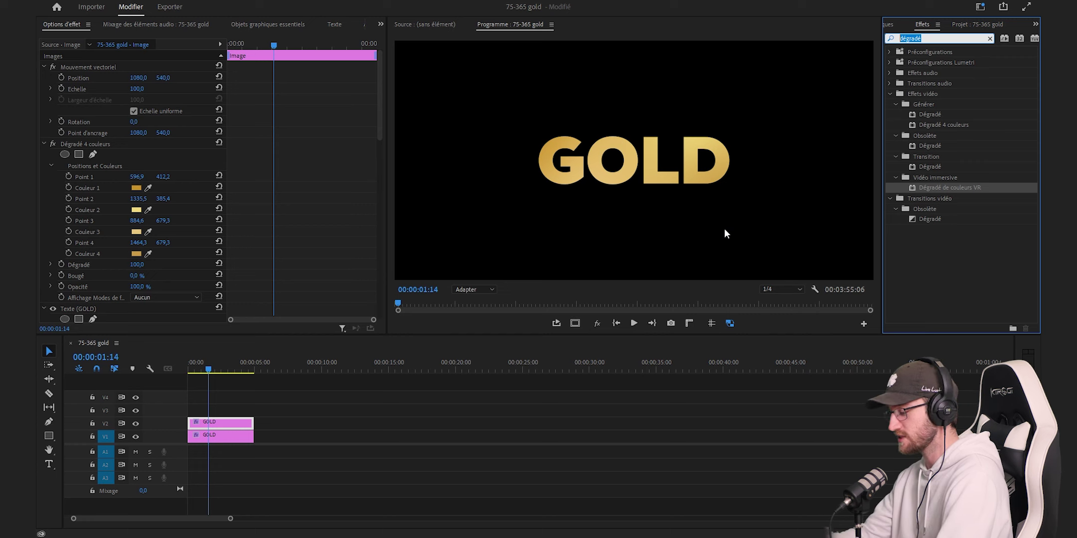
Apply Biseau alpha to the V2 GOLD copy with Épaisseur set to 30.
{"action": "type", "text": "biseau"}
{"action": "left_click_drag", "start_coordinate": [935, 146], "coordinate": [234, 422]}
{"action": "left_click", "coordinate": [138, 165]}
{"action": "type", "text": "30"}
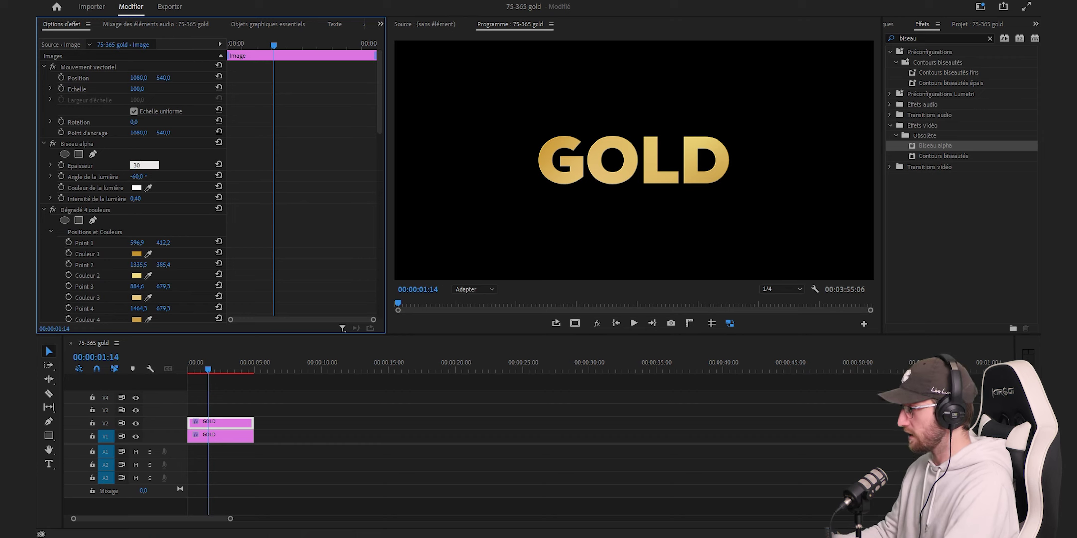
{"action": "key", "text": "Return"}
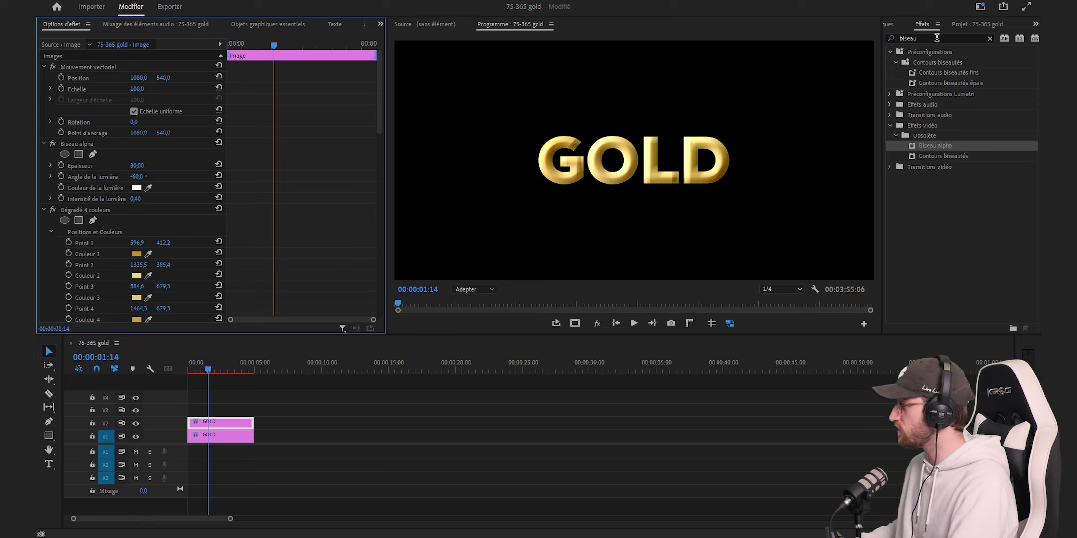
Apply Lueur VR to the upper GOLD clip with Rayon set to 50.
{"action": "left_click_drag", "start_coordinate": [936, 38], "coordinate": [887, 38]}
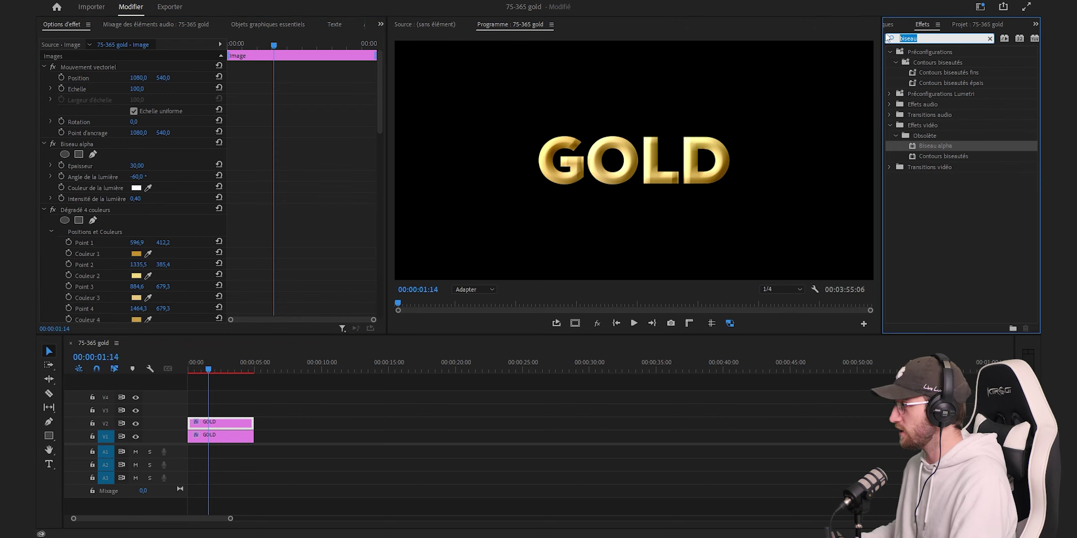
{"action": "type", "text": "le"}
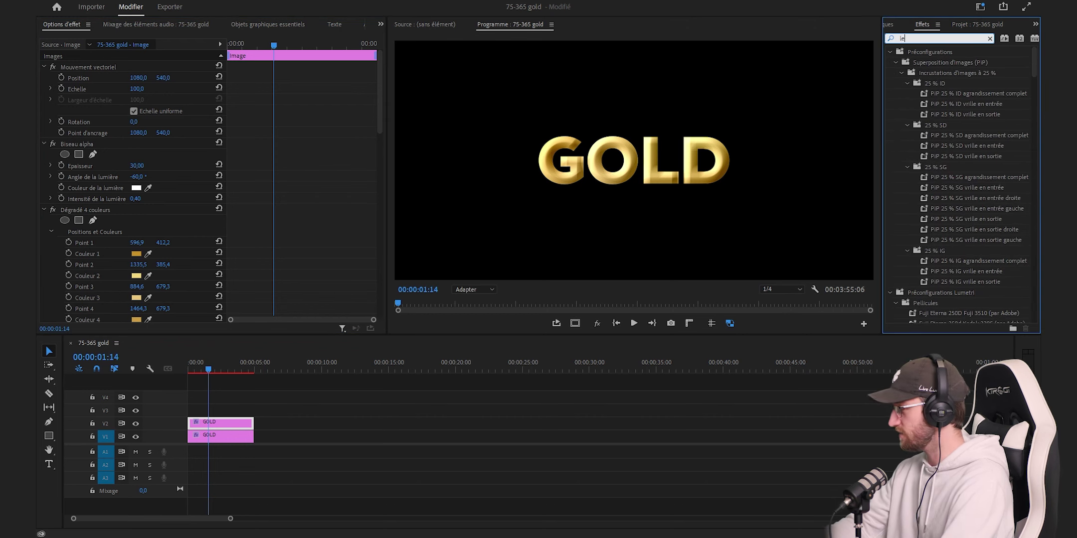
{"action": "key", "text": "BackSpace"}
{"action": "type", "text": "ueur"}
{"action": "left_click_drag", "start_coordinate": [930, 114], "coordinate": [224, 423]}
{"action": "left_click", "coordinate": [143, 187]}
{"action": "type", "text": "50"}
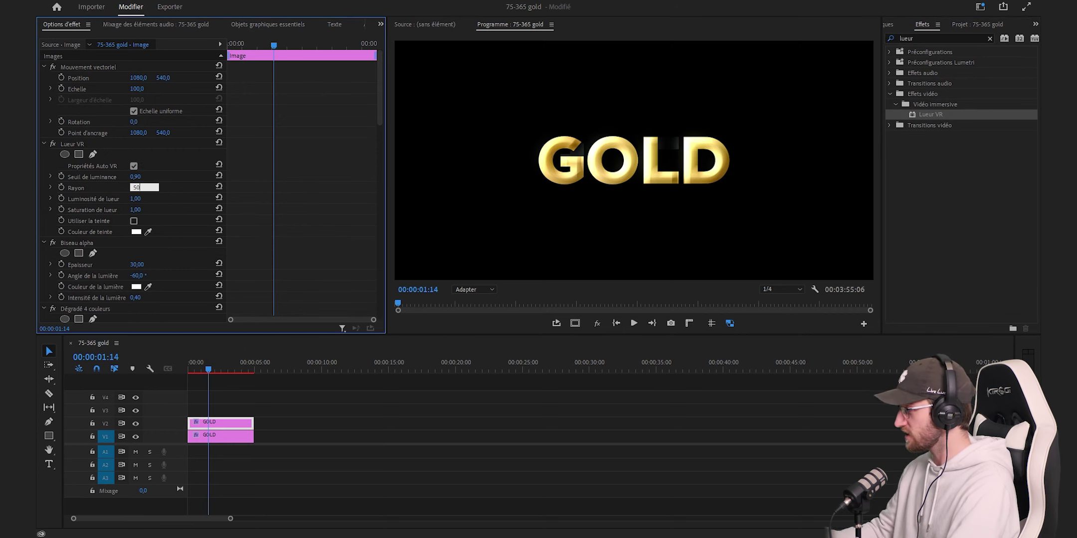
Set the upper GOLD clip's Opacité blend mode to Incruster.
{"action": "left_click_drag", "start_coordinate": [378, 114], "coordinate": [339, 319]}
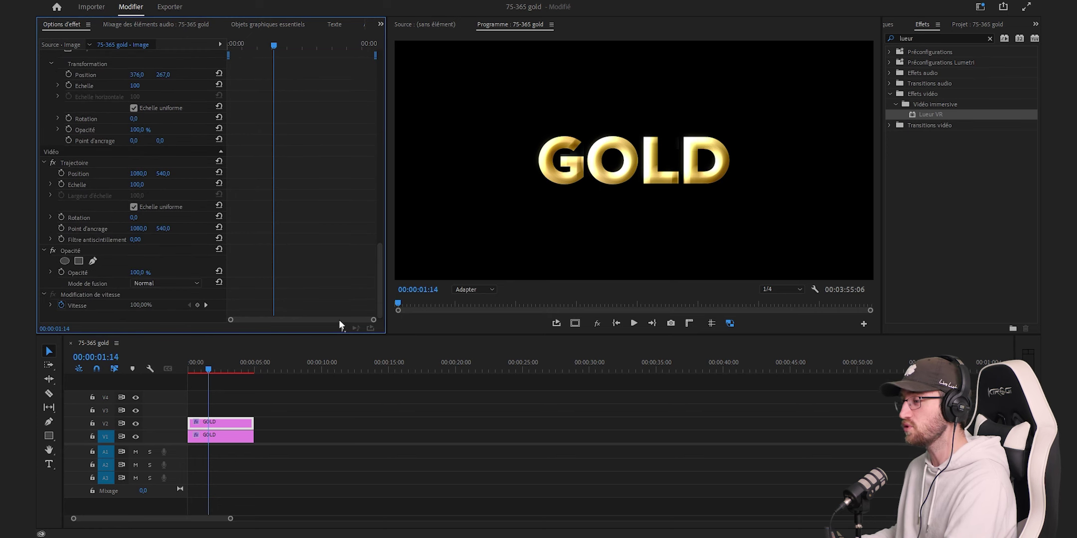
{"action": "left_click", "coordinate": [156, 284]}
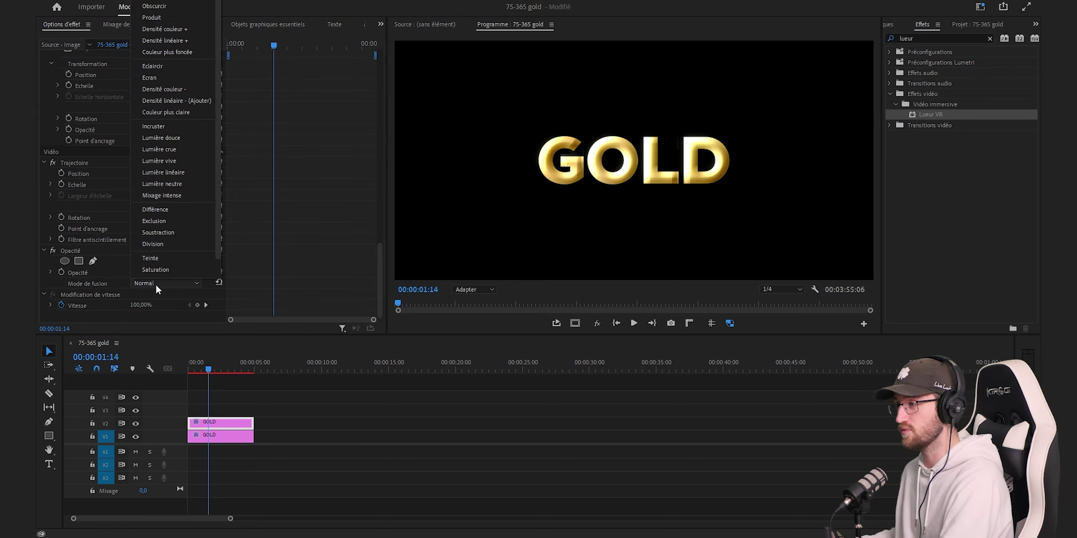
{"action": "left_click", "coordinate": [169, 127]}
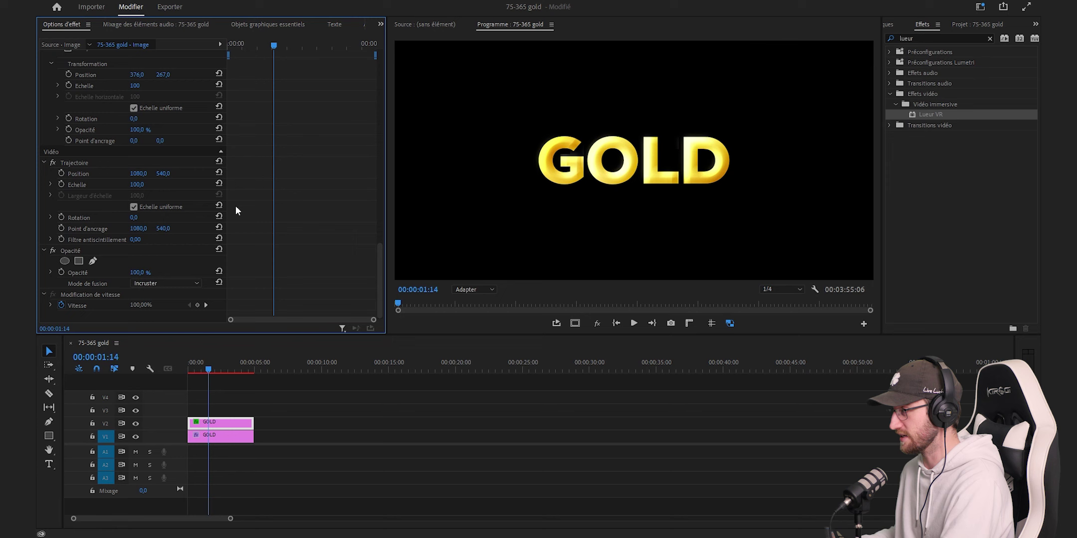
{"action": "left_click", "coordinate": [445, 421]}
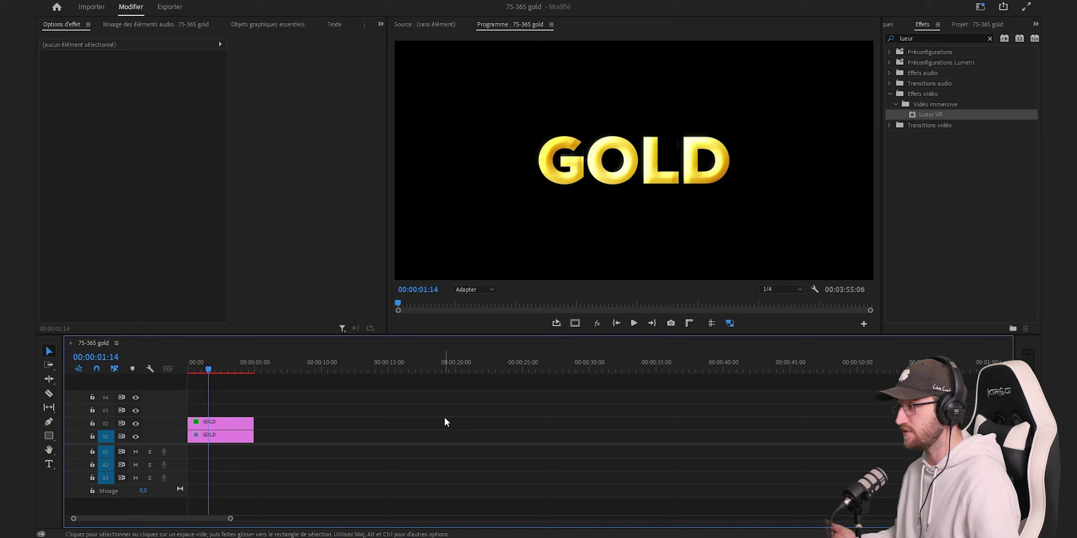
Move both GOLD clips up to V3 and V4, then Alt-drag copies down into V1 and V2.
{"action": "left_click", "coordinate": [227, 438]}
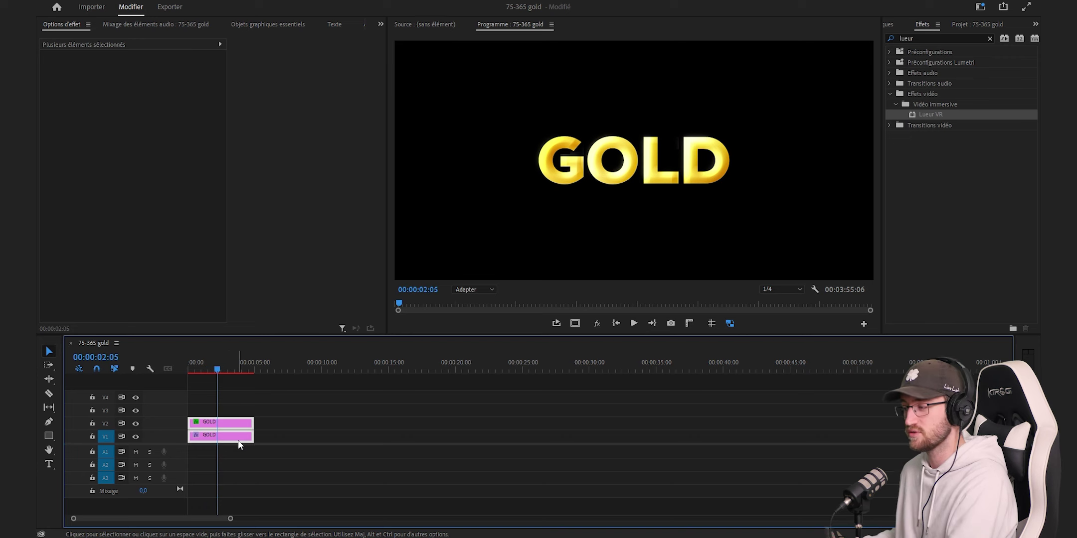
{"action": "left_click_drag", "start_coordinate": [235, 437], "coordinate": [233, 411]}
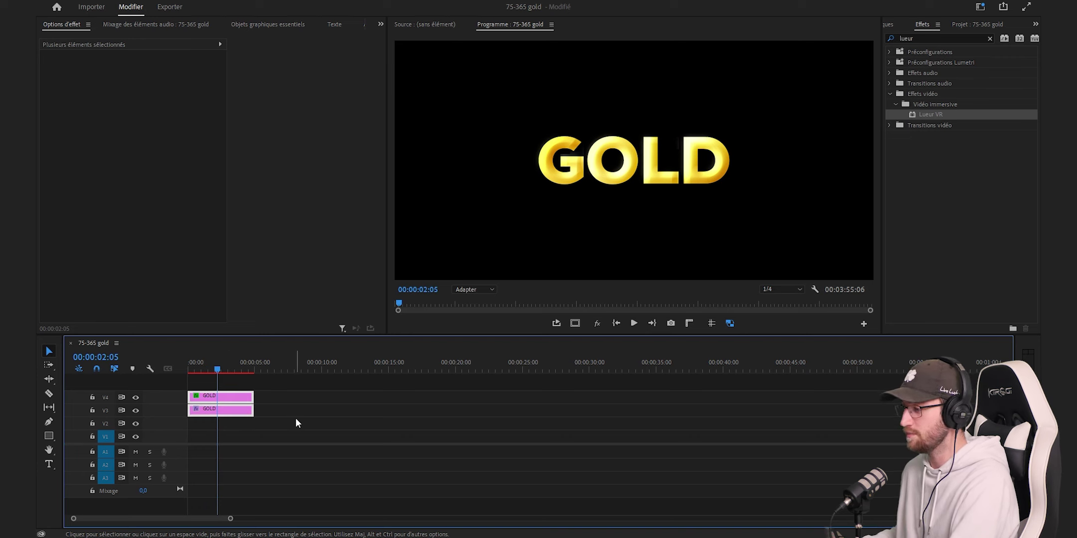
{"action": "left_click", "coordinate": [295, 418]}
{"action": "left_click", "coordinate": [227, 416]}
{"action": "left_click_drag", "start_coordinate": [225, 413], "coordinate": [228, 423]}
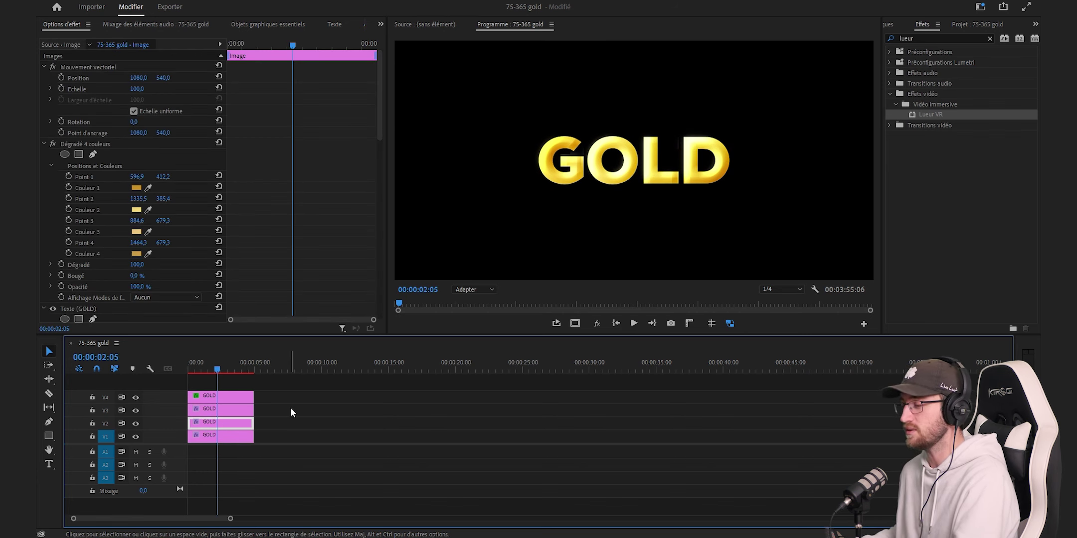
{"action": "left_click", "coordinate": [989, 38]}
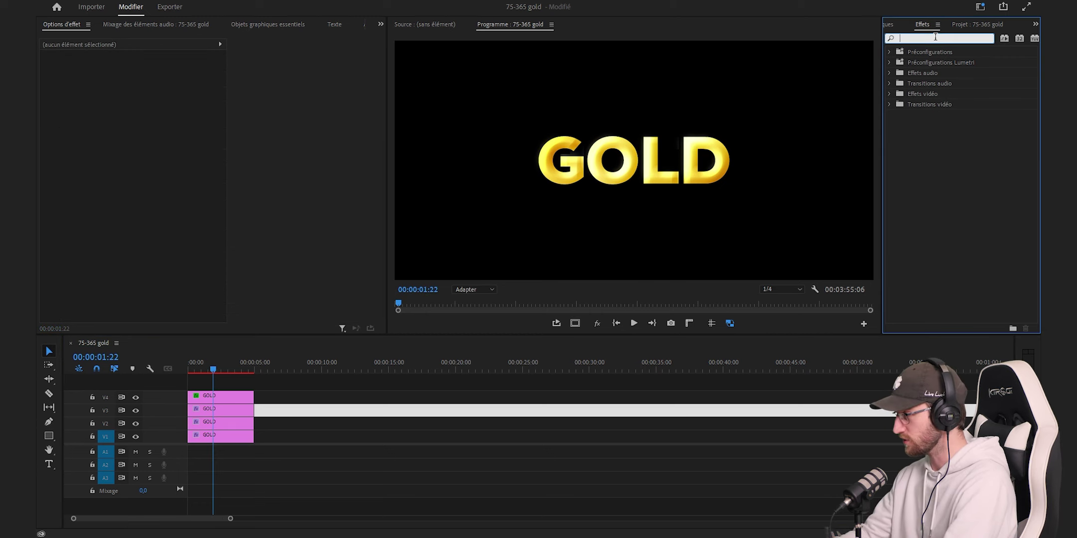
Add Flou directionnel to the V2 GOLD clip with Distance 40 and Angle 50.
{"action": "type", "text": "flou"}
{"action": "left_click_drag", "start_coordinate": [949, 231], "coordinate": [234, 423]}
{"action": "left_click", "coordinate": [219, 423]}
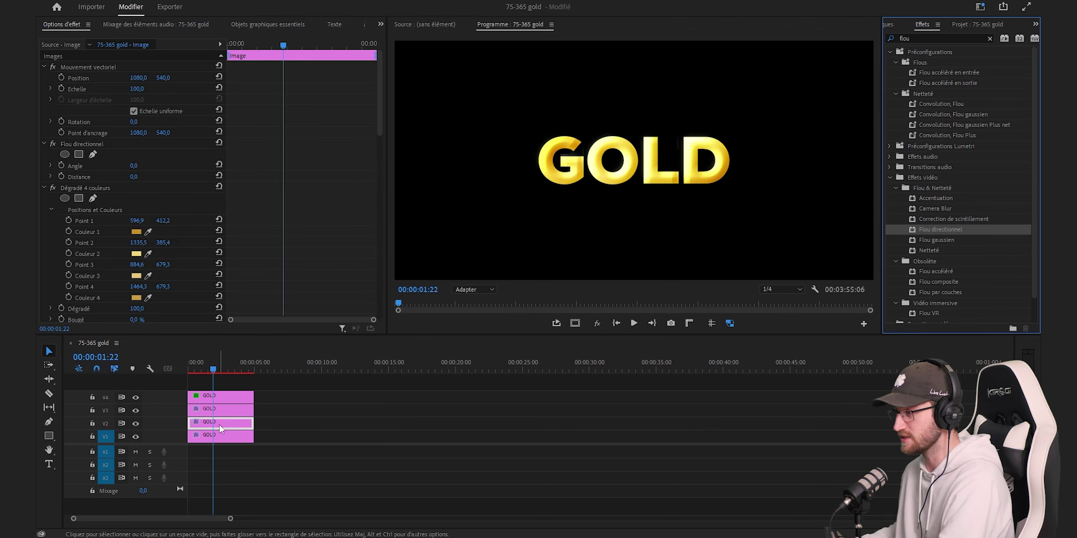
{"action": "left_click", "coordinate": [140, 188]}
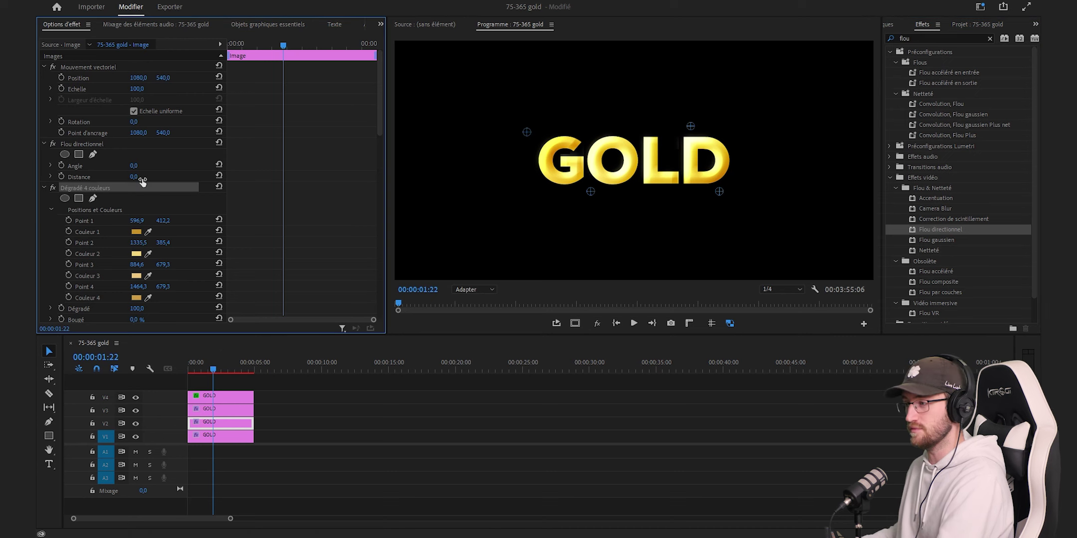
{"action": "type", "text": "40"}
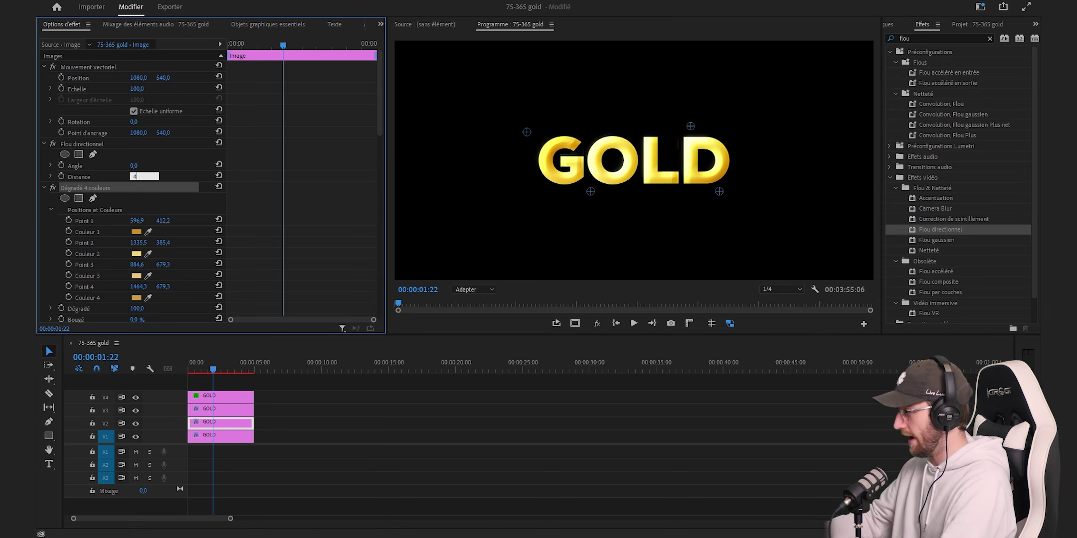
{"action": "key", "text": "Return"}
{"action": "left_click", "coordinate": [142, 165]}
{"action": "type", "text": "50"}
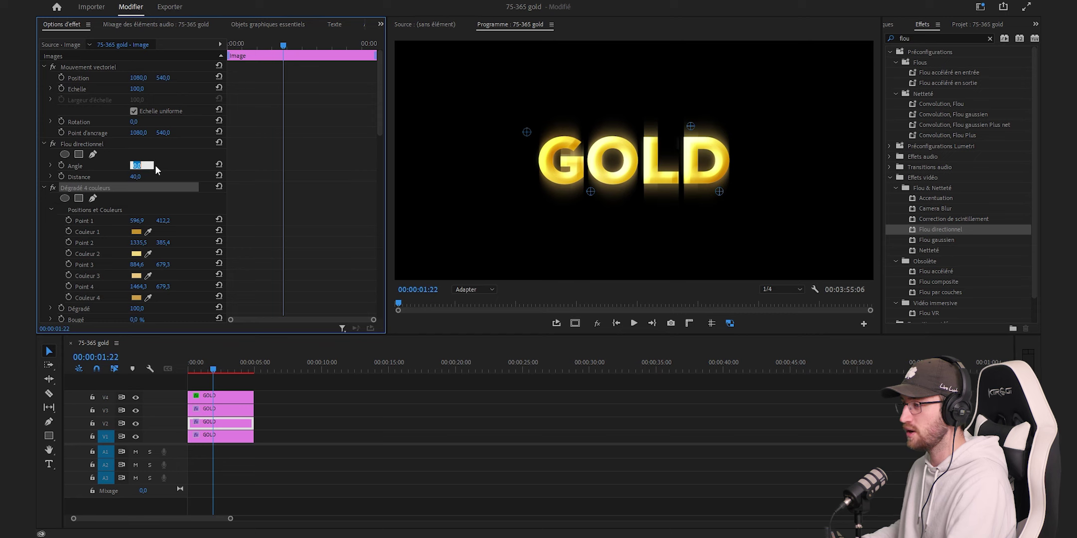
{"action": "left_click", "coordinate": [643, 166]}
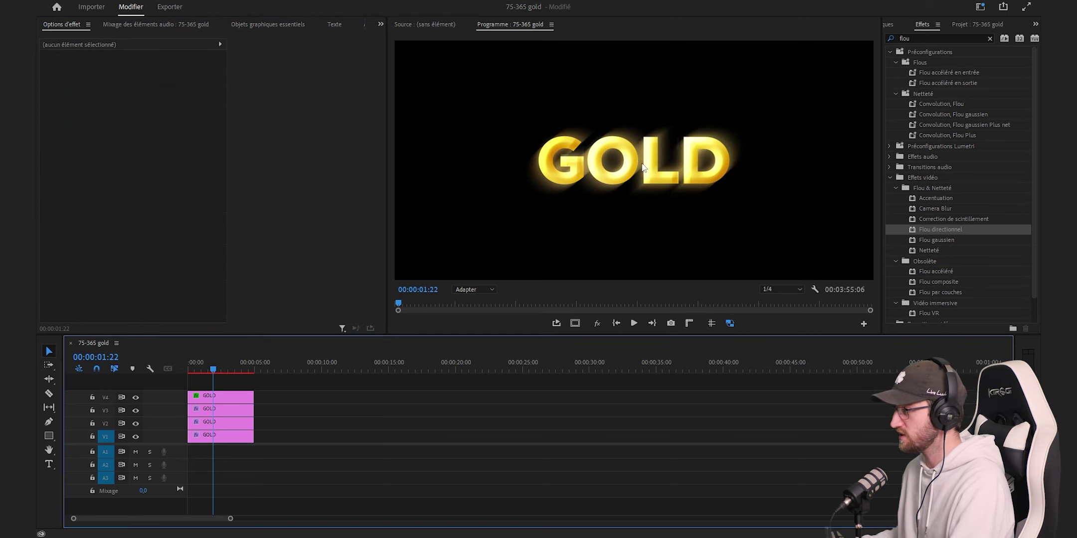
Add Flou directionnel to the bottom GOLD clip with Distance 80 and Angle -20.
{"action": "left_click_drag", "start_coordinate": [948, 232], "coordinate": [238, 440]}
{"action": "left_click", "coordinate": [135, 176]}
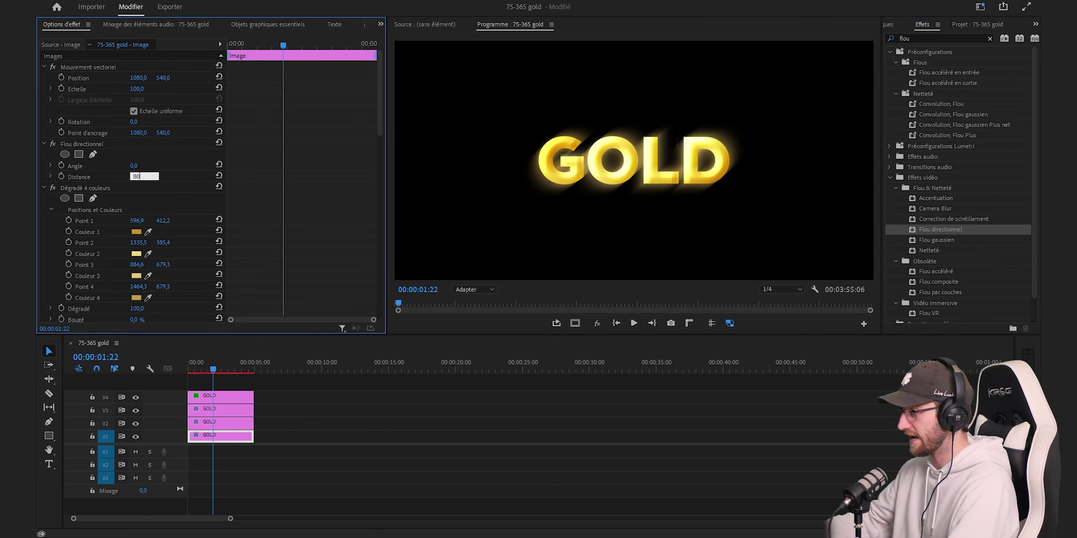
{"action": "type", "text": "80"}
{"action": "key", "text": "shift+Tab"}
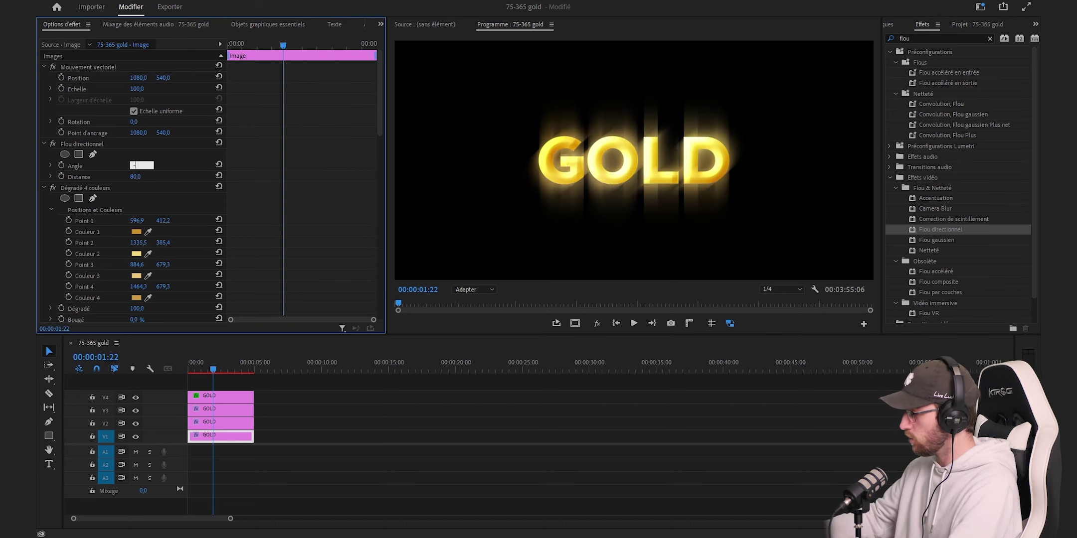
{"action": "type", "text": "-20"}
{"action": "key", "text": "Return"}
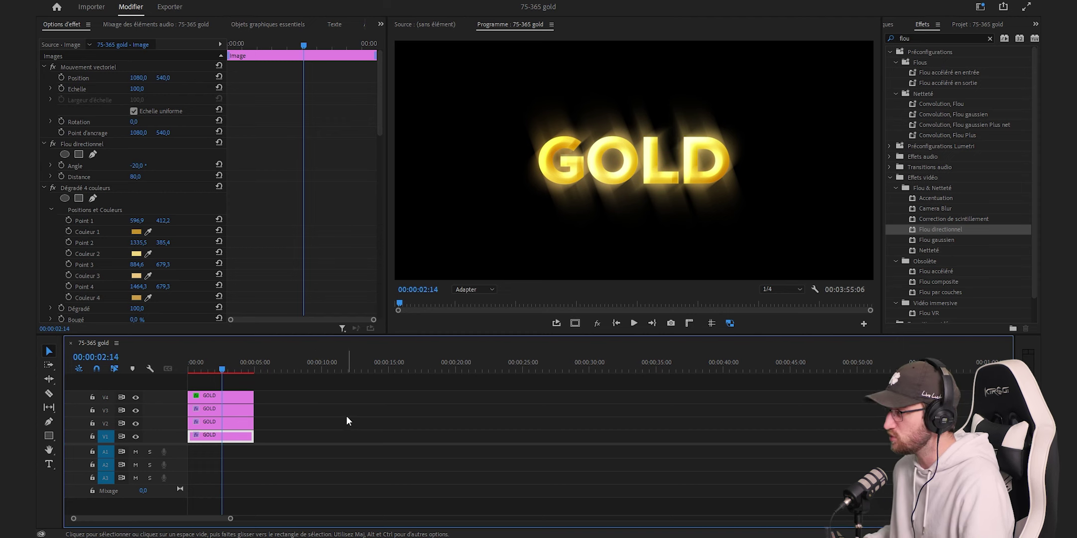
{"action": "left_click", "coordinate": [307, 172]}
{"action": "key", "text": "Home"}
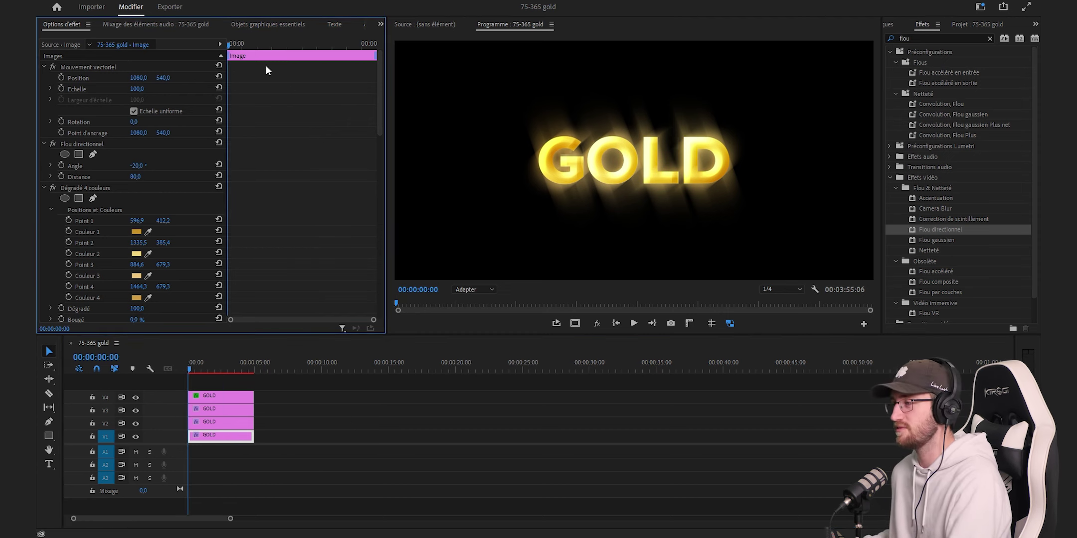
Keyframe the V1 clip's blur angle from -30° at 0s to -10° at 2:01.
{"action": "left_click", "coordinate": [61, 165]}
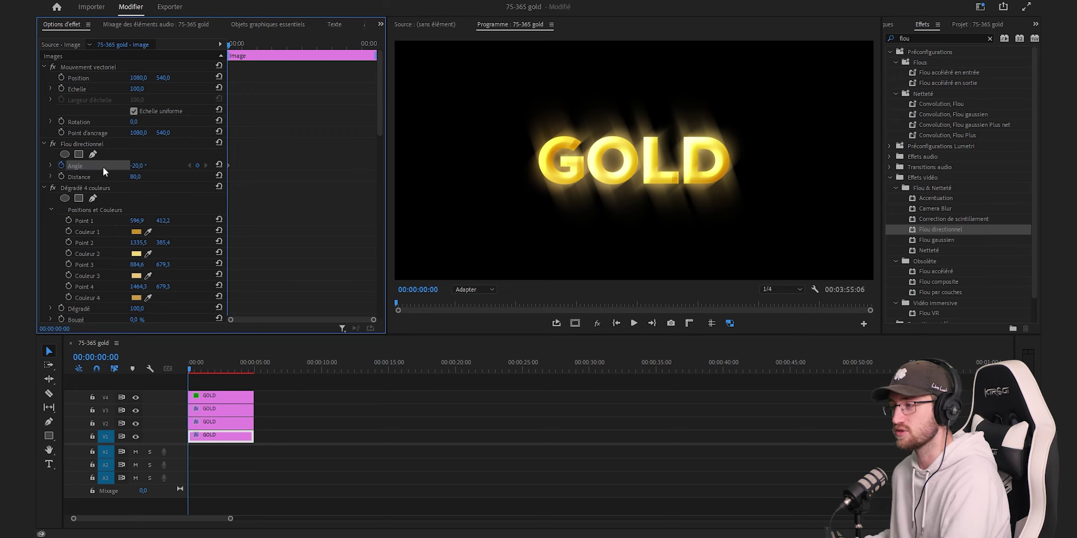
{"action": "left_click", "coordinate": [139, 165]}
{"action": "type", "text": "-30"}
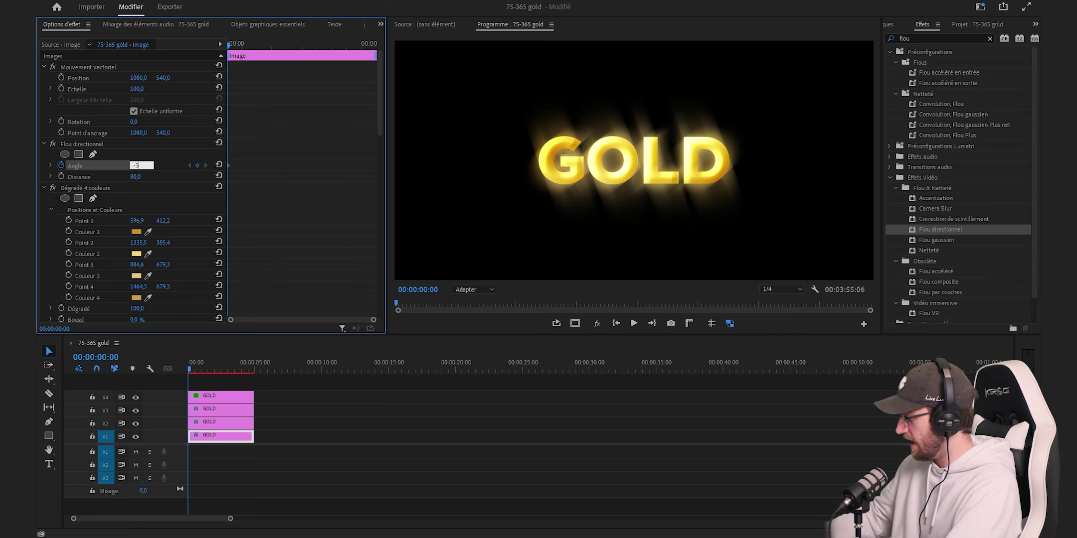
{"action": "left_click", "coordinate": [287, 45]}
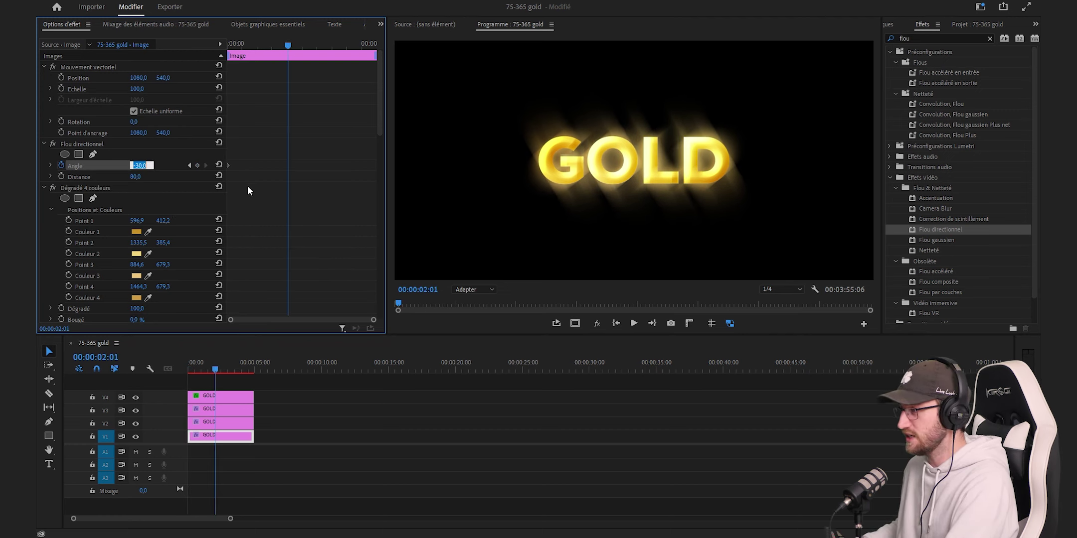
{"action": "type", "text": "-10"}
{"action": "key", "text": "Return"}
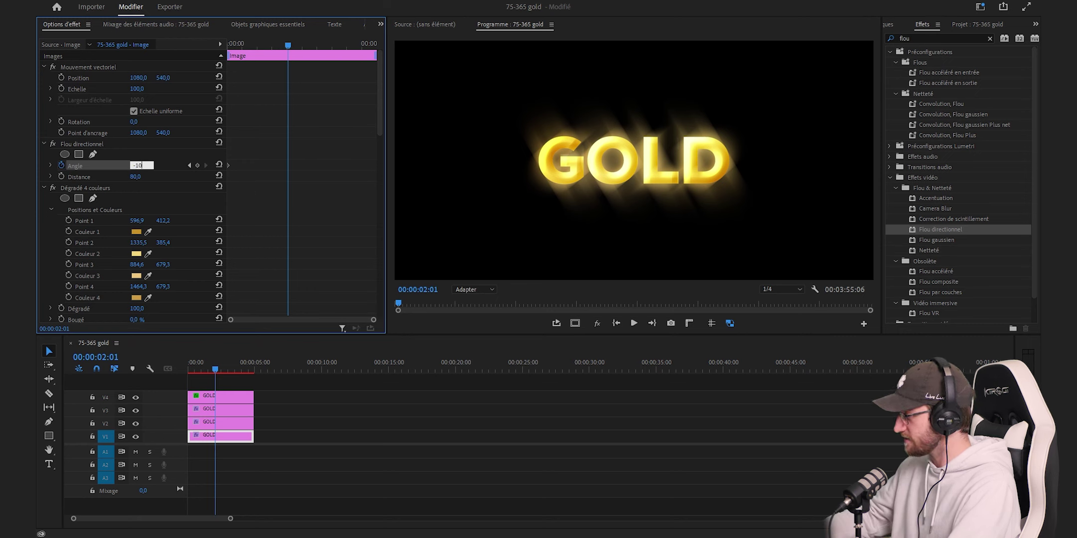
Keyframe the V2 clip's directional blur angle at 70°.
{"action": "left_click", "coordinate": [220, 423]}
{"action": "left_click", "coordinate": [61, 165]}
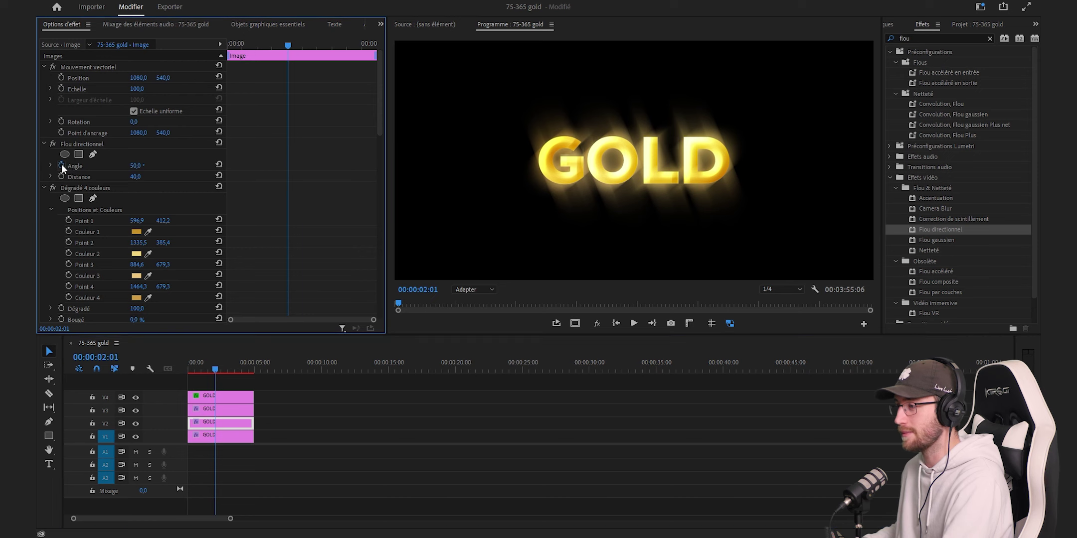
{"action": "left_click_drag", "start_coordinate": [142, 170], "coordinate": [132, 168]}
{"action": "left_click", "coordinate": [138, 165]}
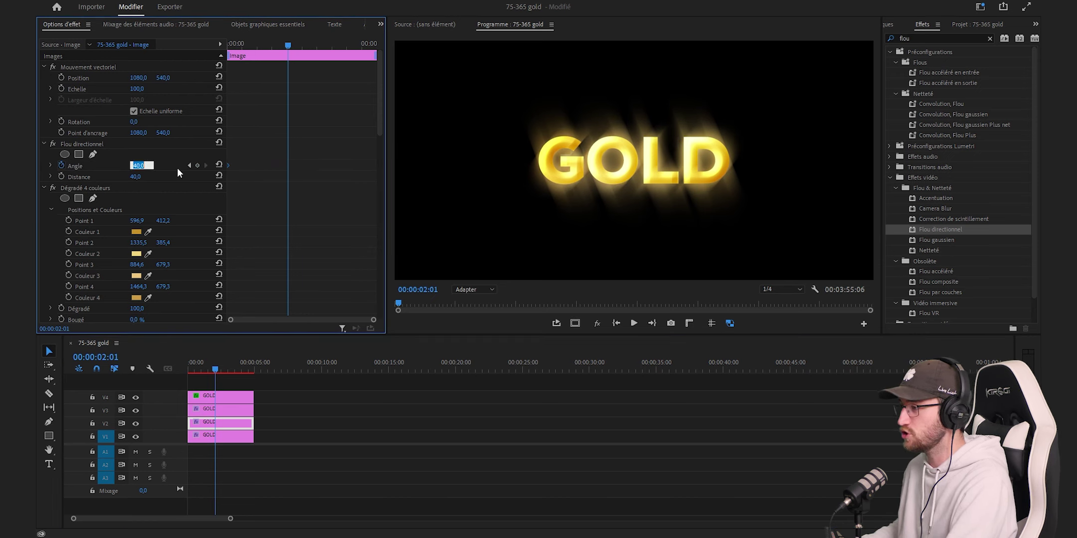
{"action": "type", "text": "70"}
{"action": "key", "text": "Return"}
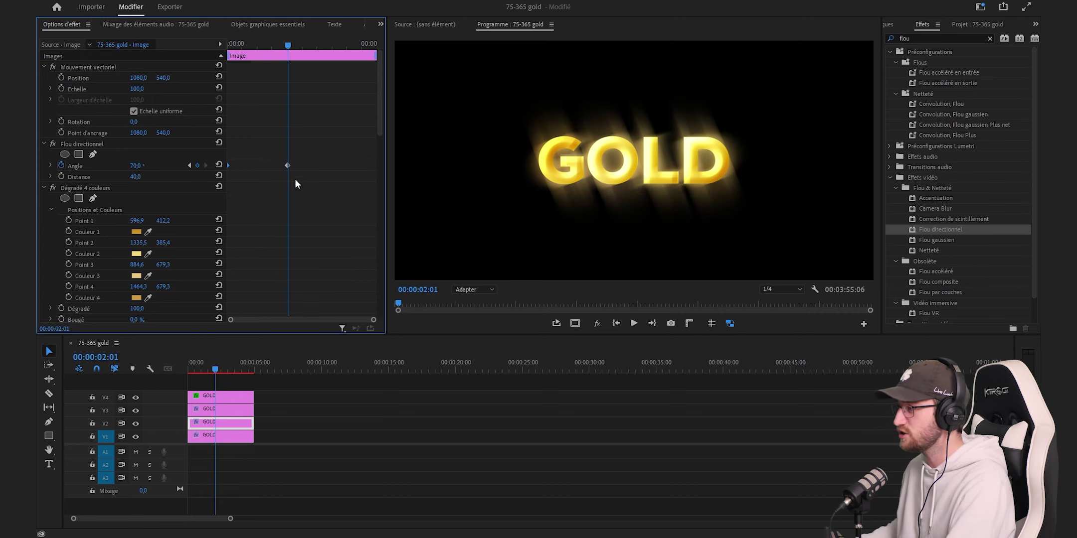
Keyframe the V4 clip's Luminosité de lueur from 0.5 at the start to 1.5 around 2:23.
{"action": "left_click", "coordinate": [219, 396]}
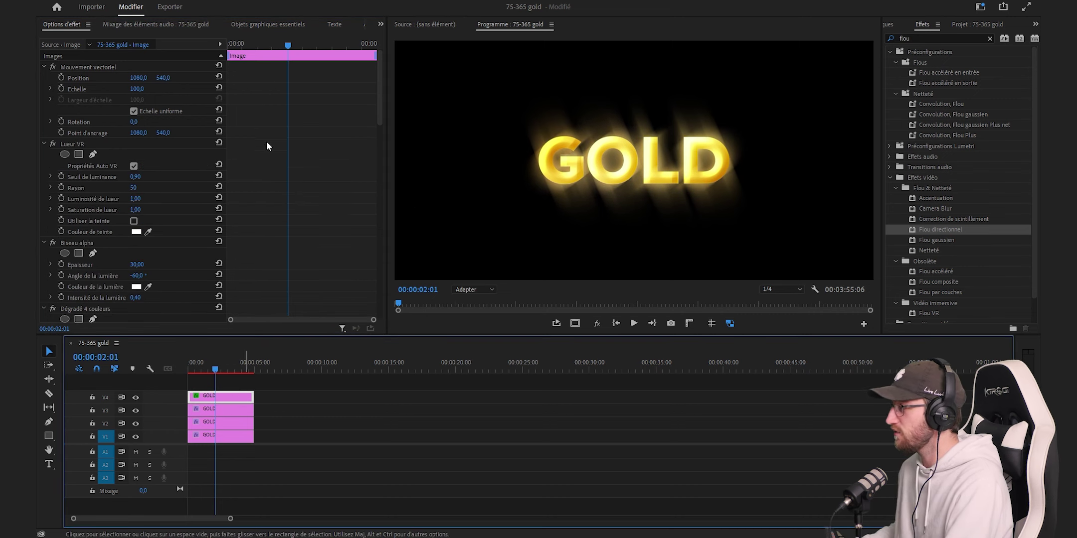
{"action": "left_click_drag", "start_coordinate": [273, 42], "coordinate": [221, 49]}
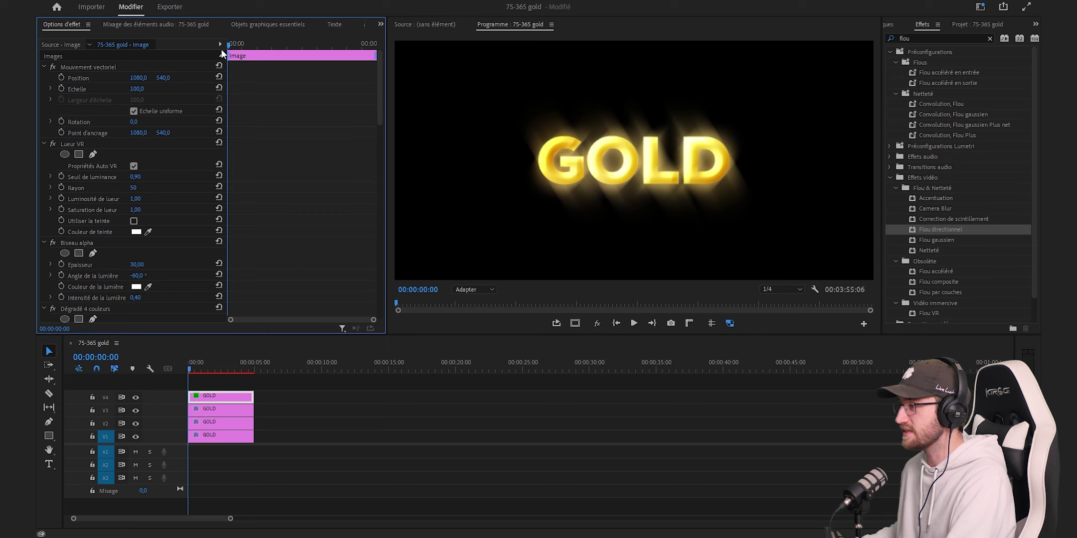
{"action": "left_click", "coordinate": [61, 199]}
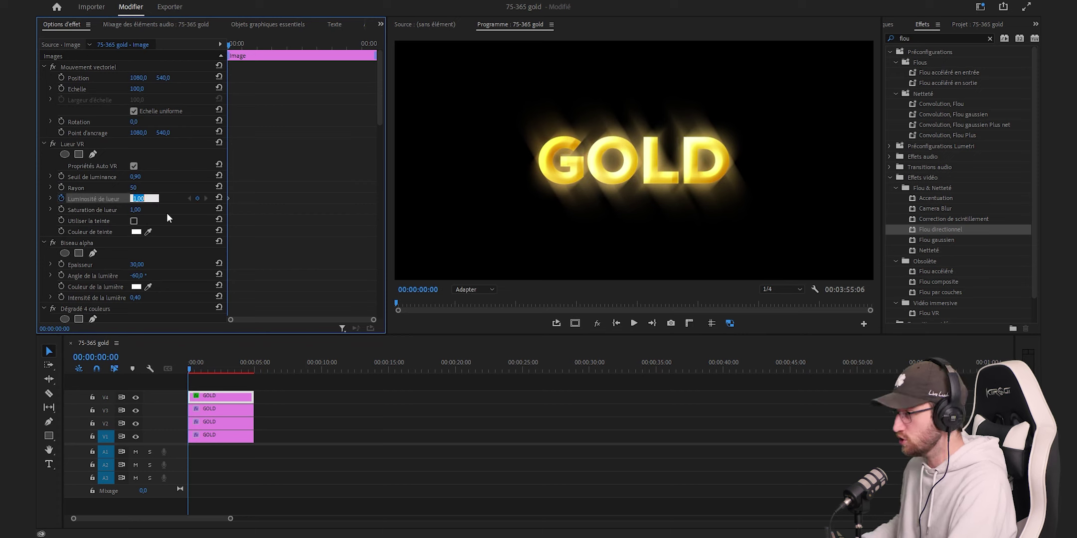
{"action": "type", "text": "0,5"}
{"action": "key", "text": "Return"}
{"action": "left_click", "coordinate": [315, 44]}
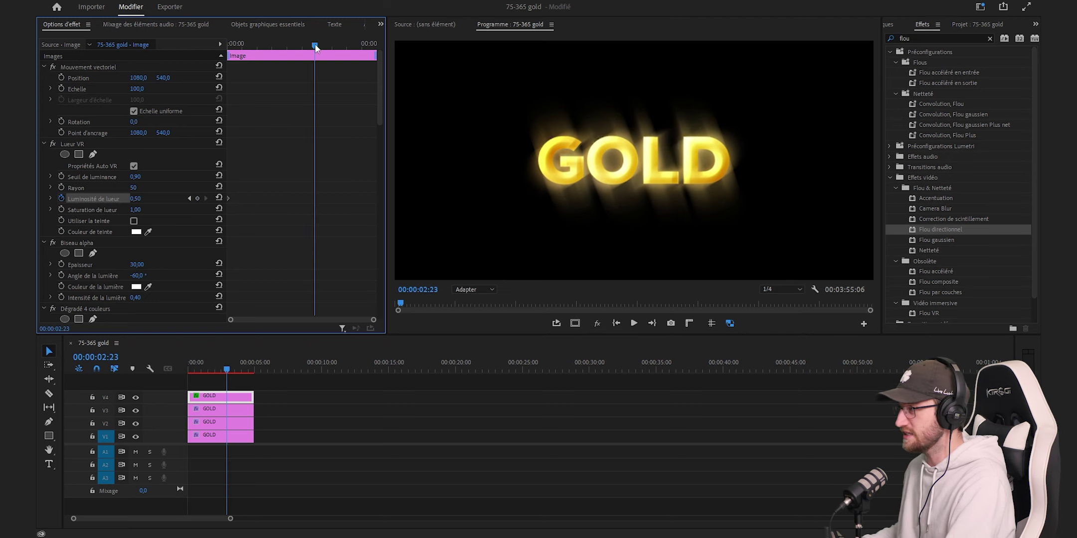
{"action": "left_click", "coordinate": [137, 199]}
{"action": "type", "text": "1.5"}
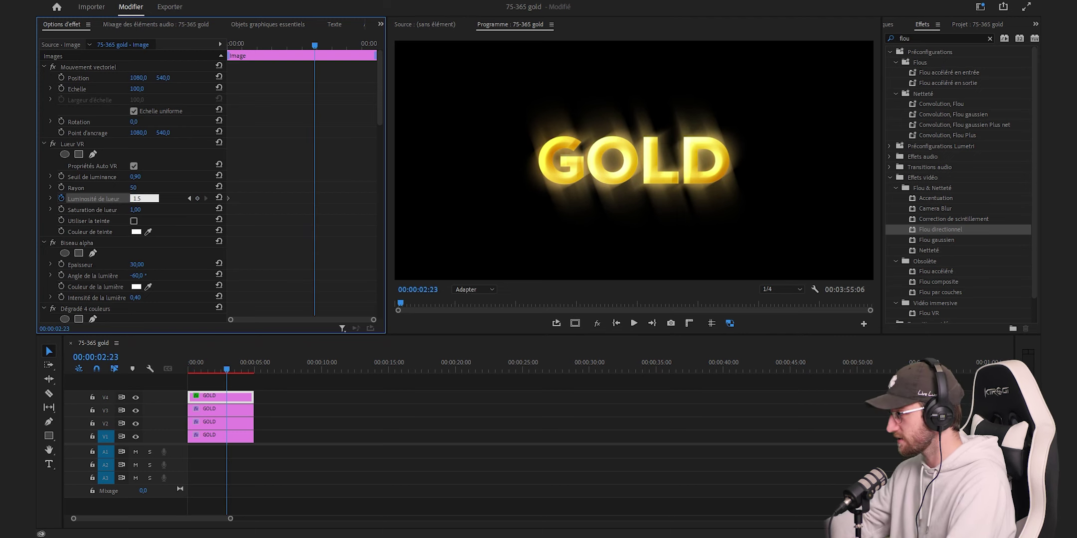
{"action": "key", "text": "Return"}
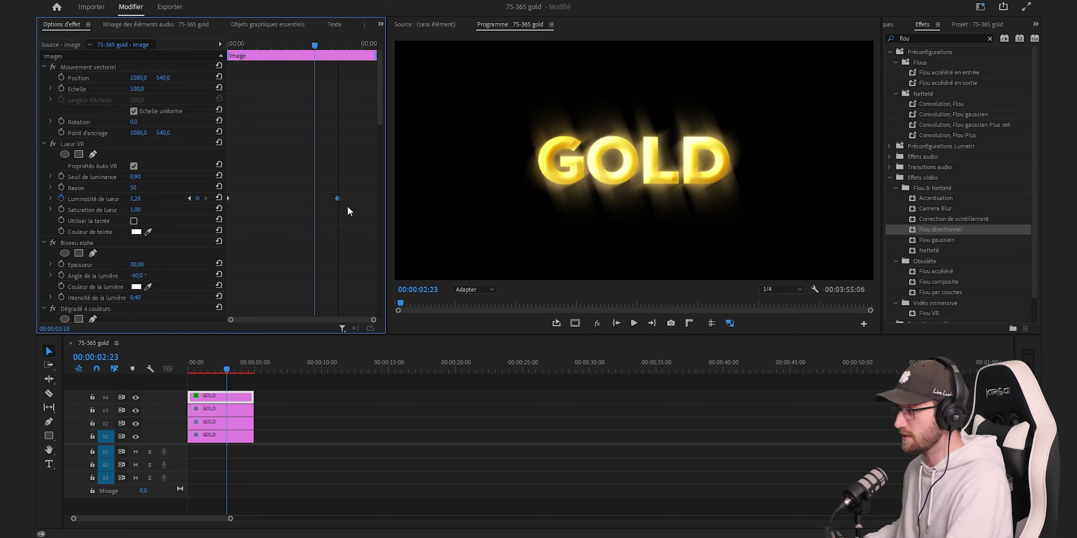